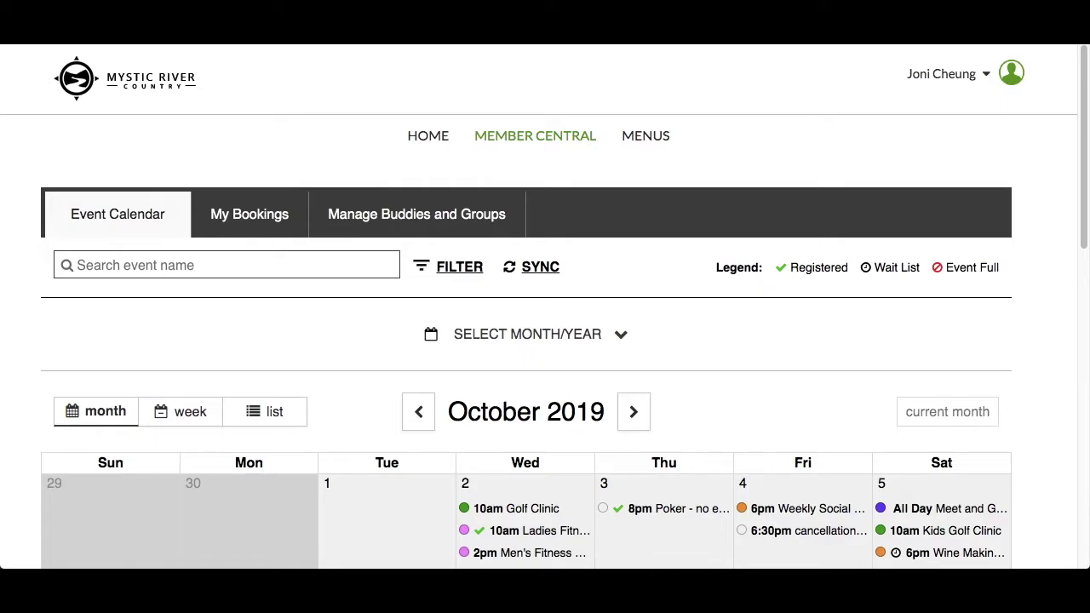
- Filter the October 2019 calendar by 'fit' and open the Oct 16 10am Ladies Fitness class
left_click(225, 264)
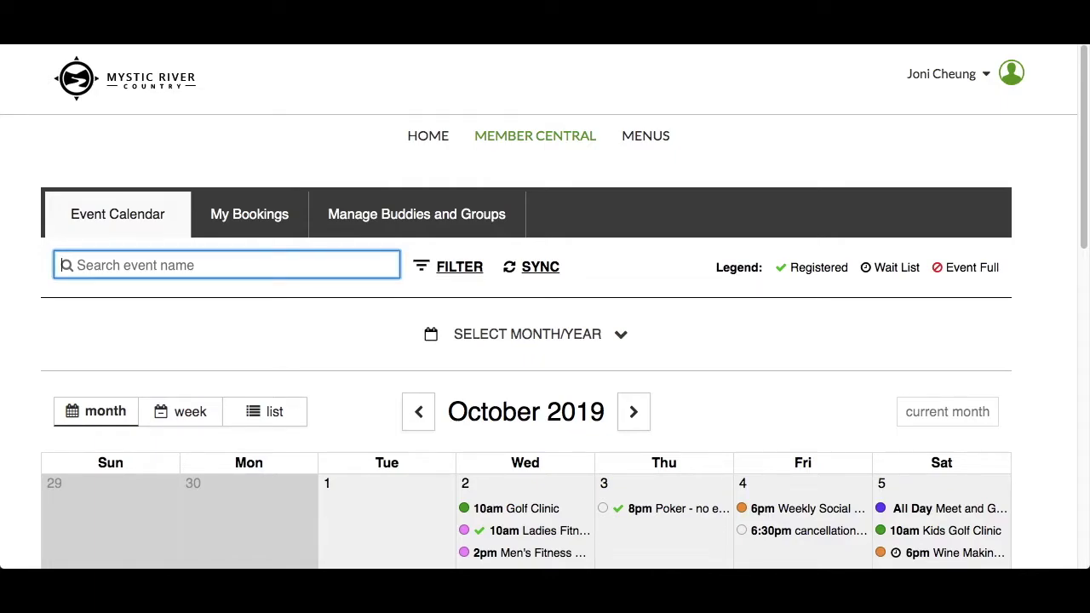
type("fit")
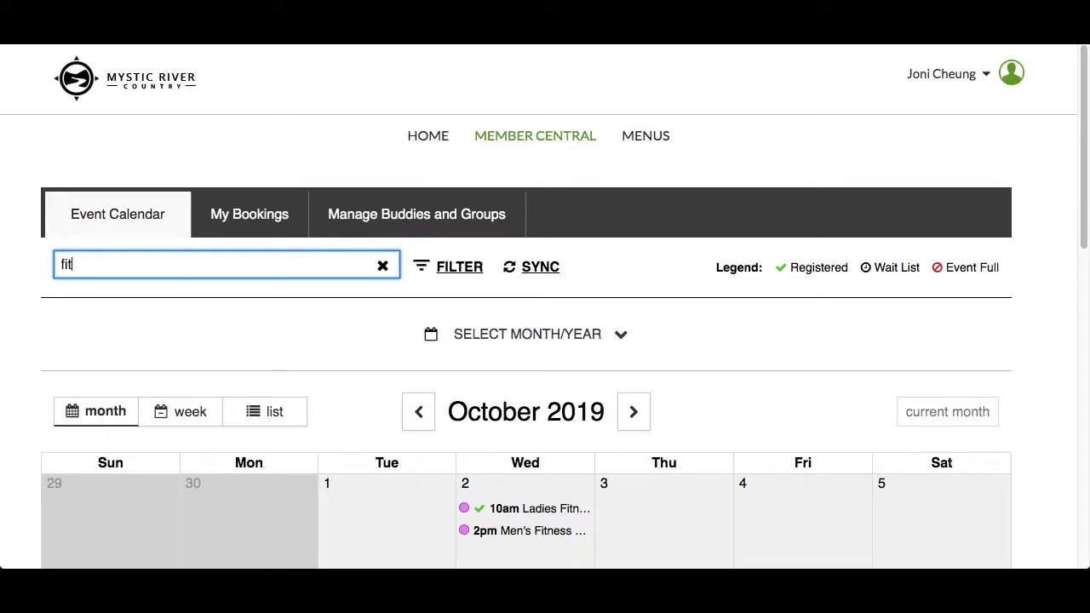
scroll(292, 312, "down", 10)
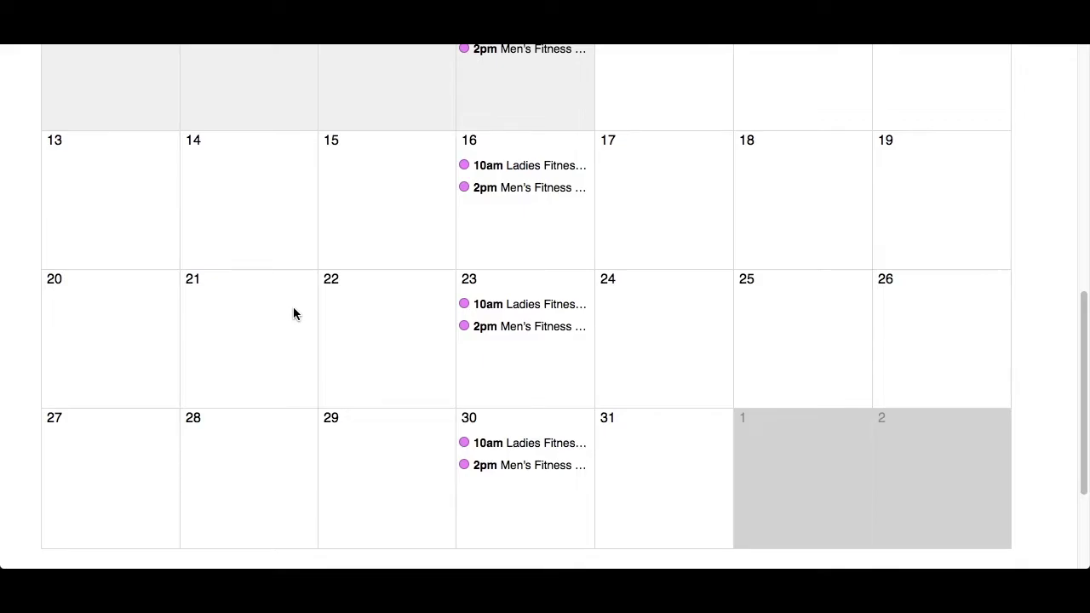
left_click(556, 170)
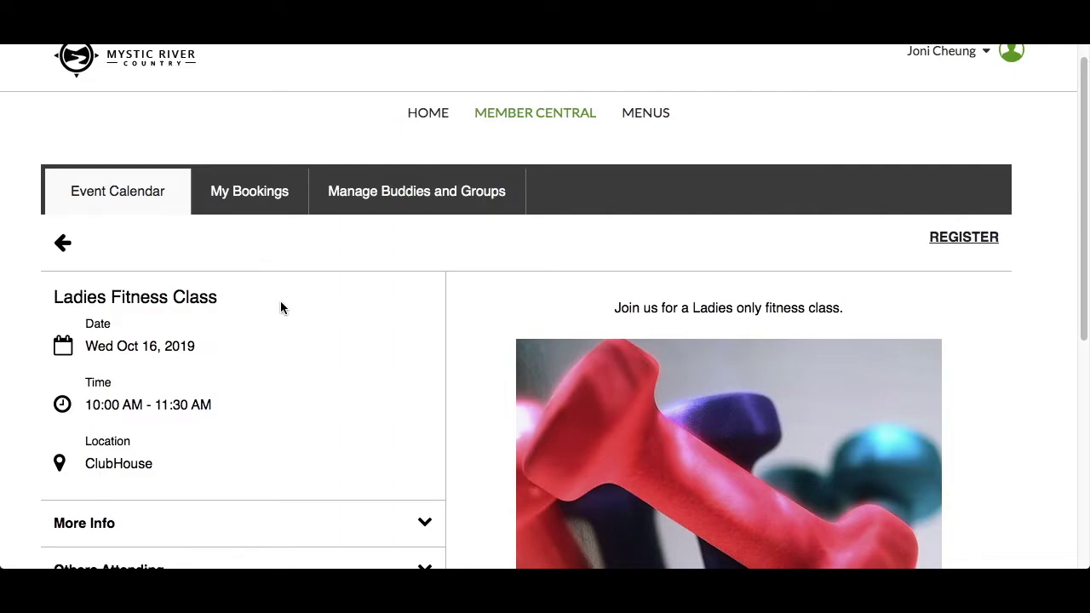
- Review the class's More Info, then expand Others Attending to see the 6 attendees
scroll(188, 511, "up", 1)
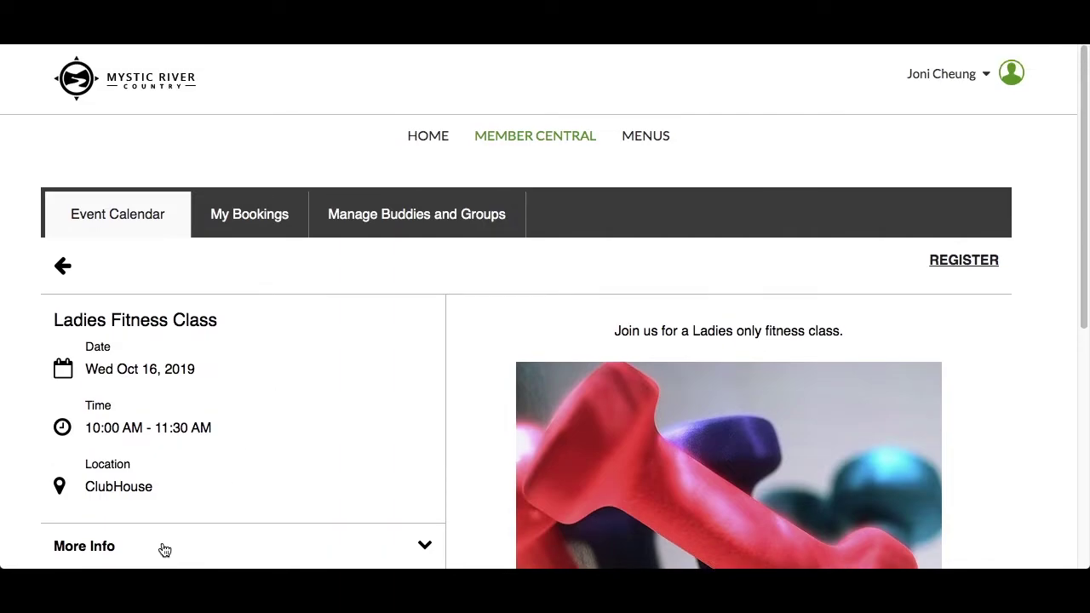
left_click(164, 550)
left_click_drag(1081, 116, 1087, 295)
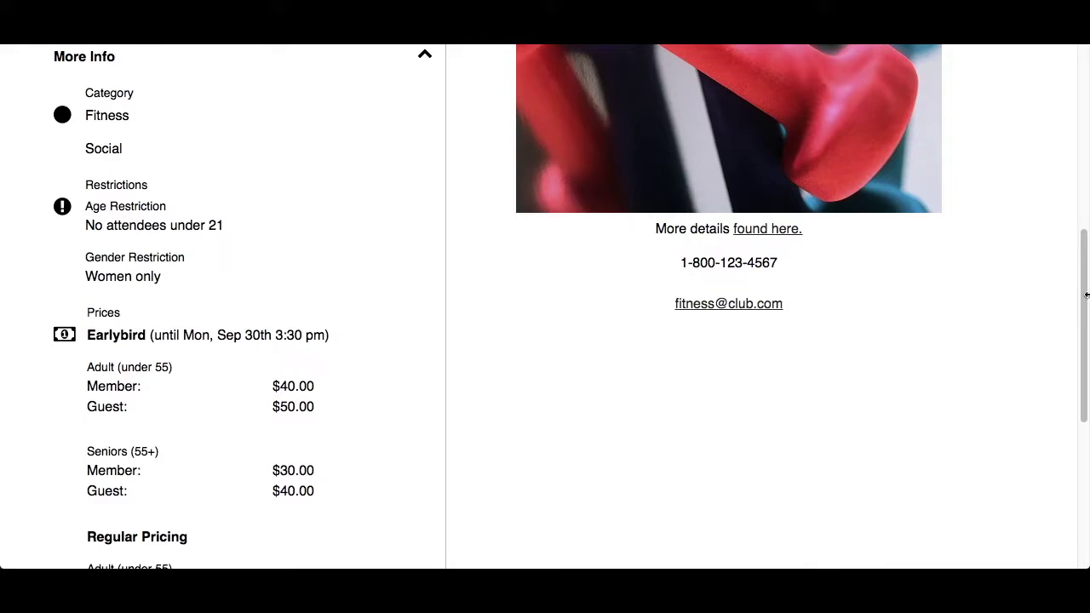
left_click(195, 54)
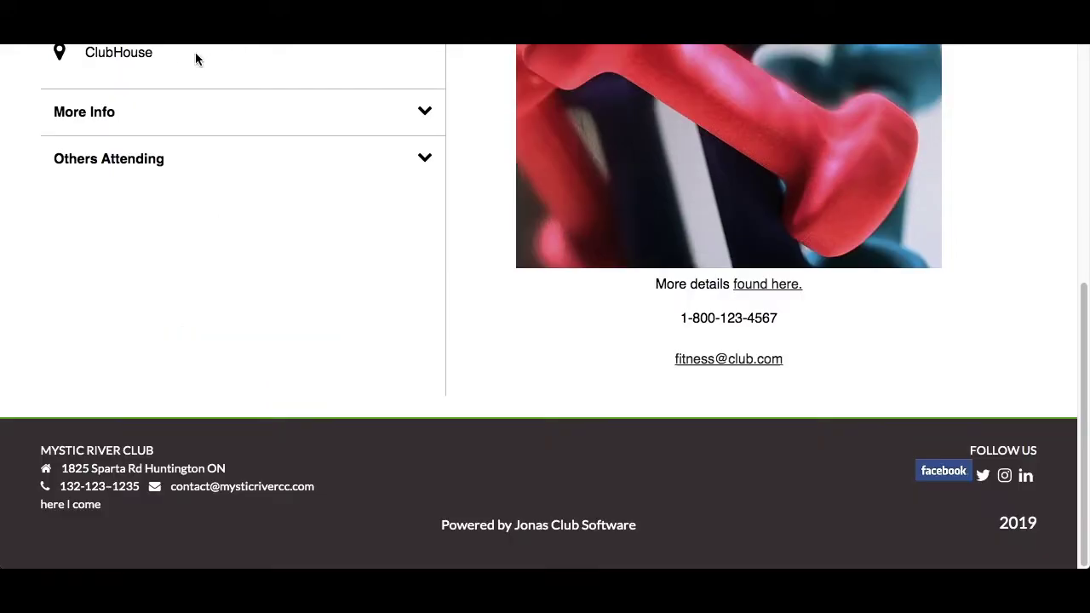
left_click(199, 162)
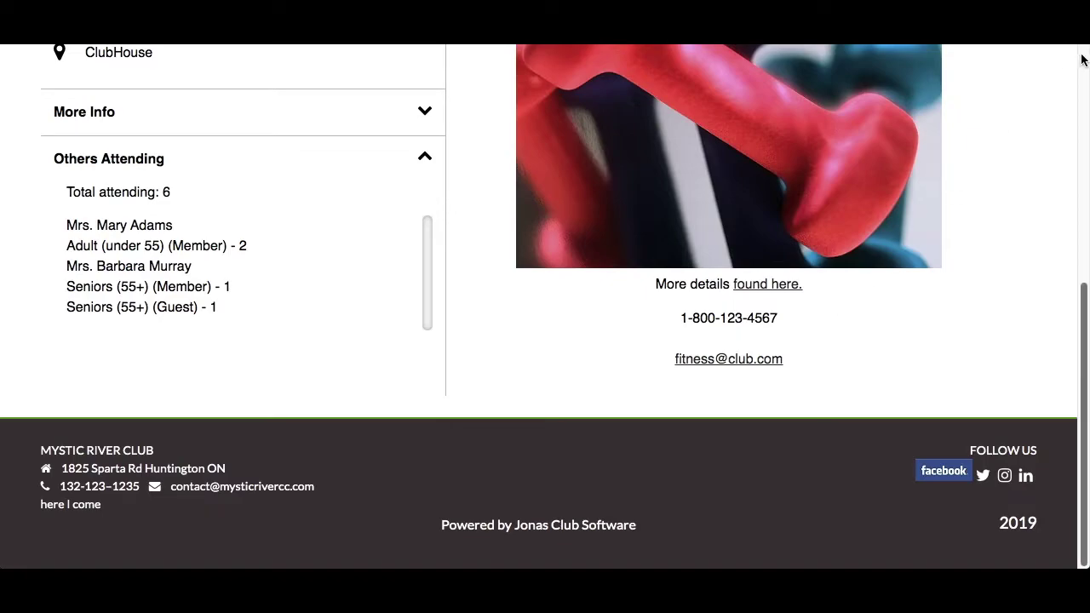
scroll(1069, 64, "up", 5)
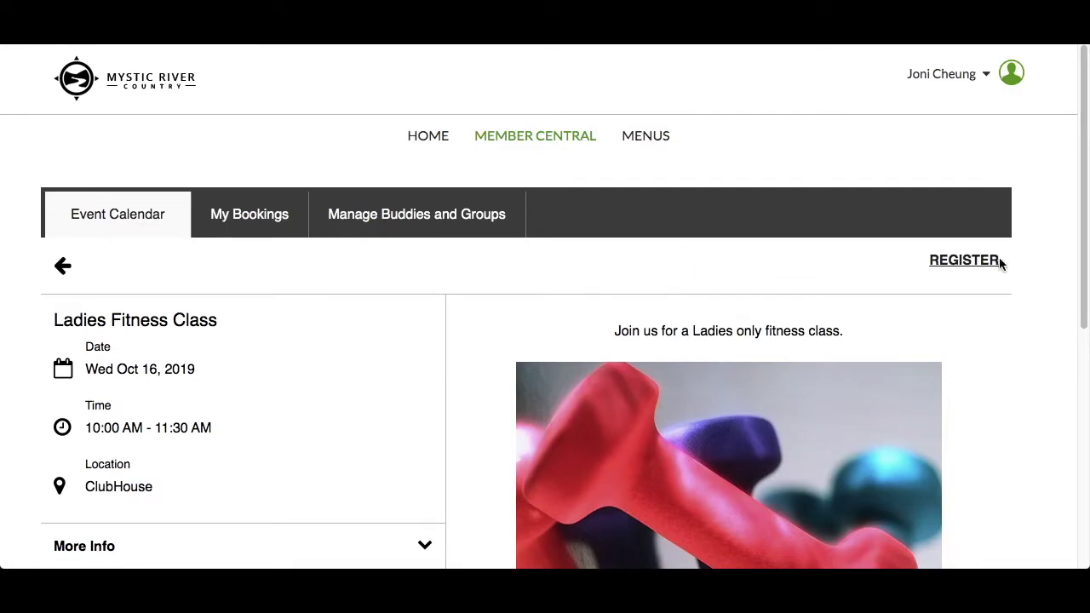
- Start registering and keep the Adult (under 55) - $50.00 registrant category
left_click(965, 260)
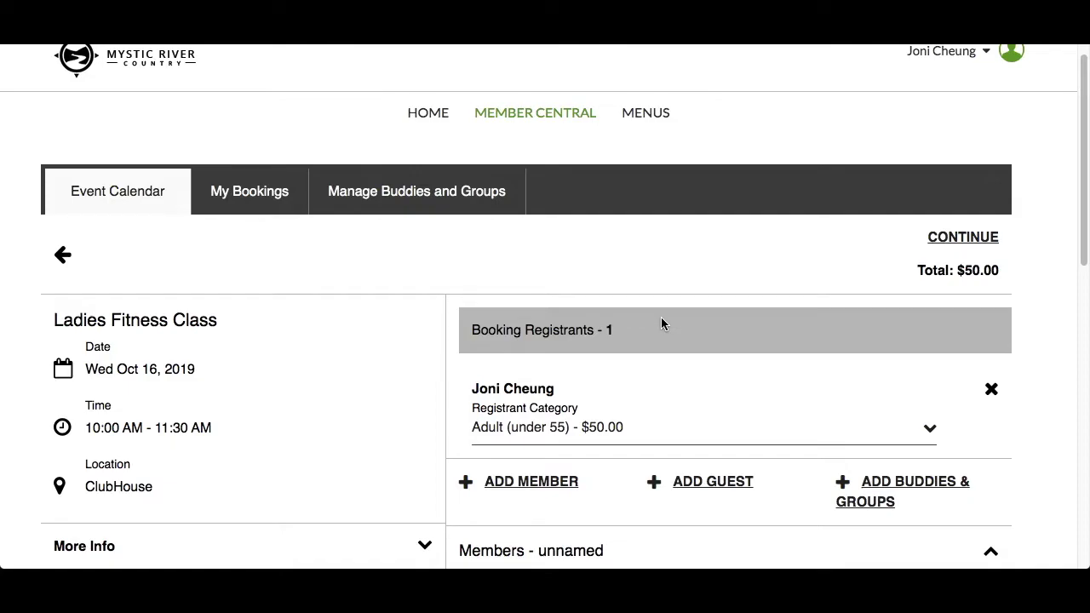
left_click(630, 427)
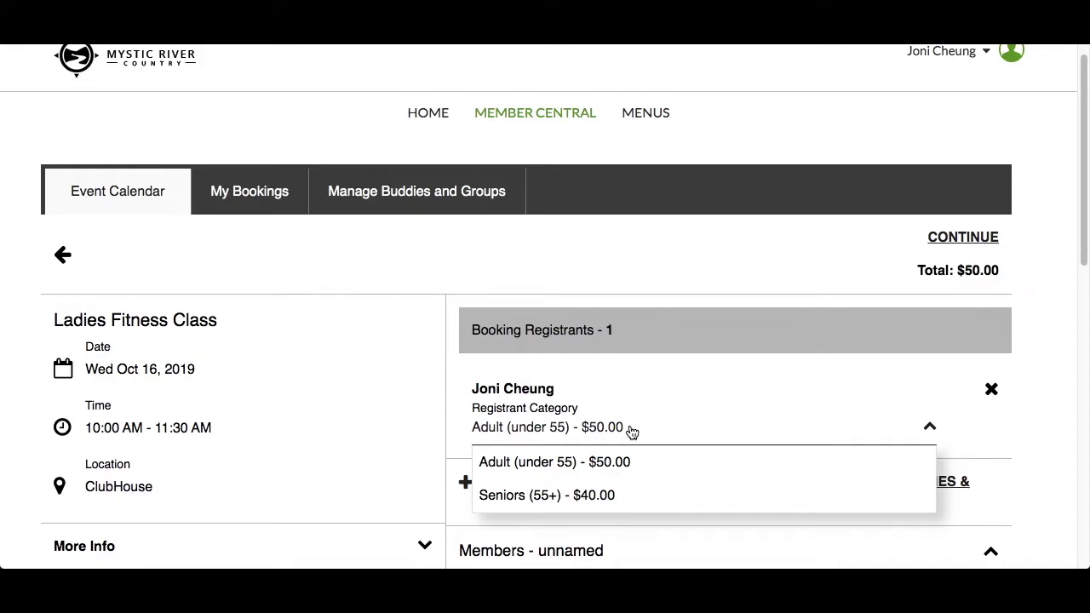
left_click(631, 429)
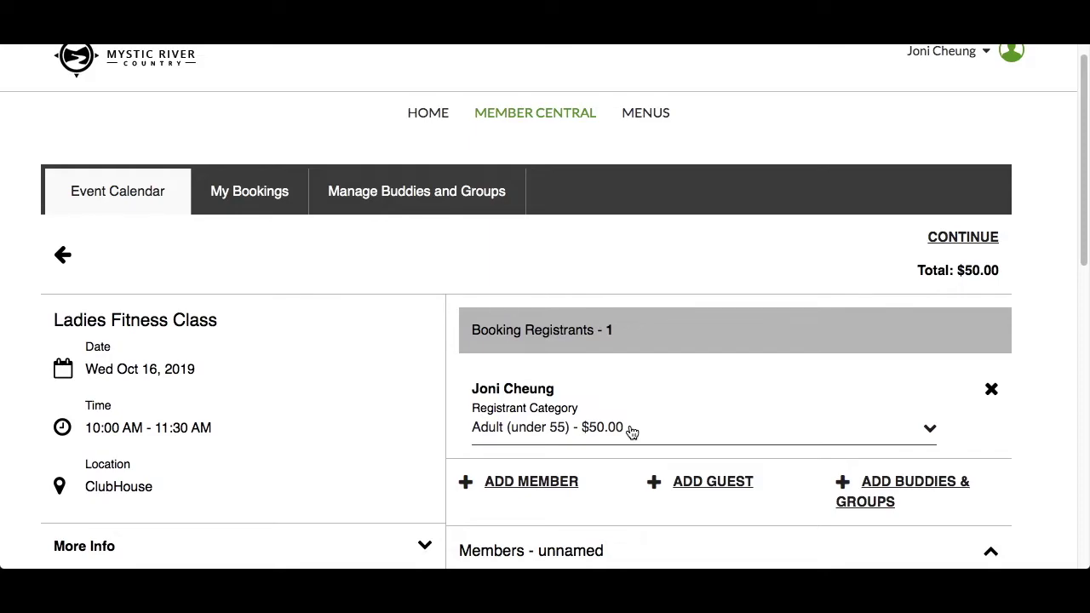
left_click(531, 482)
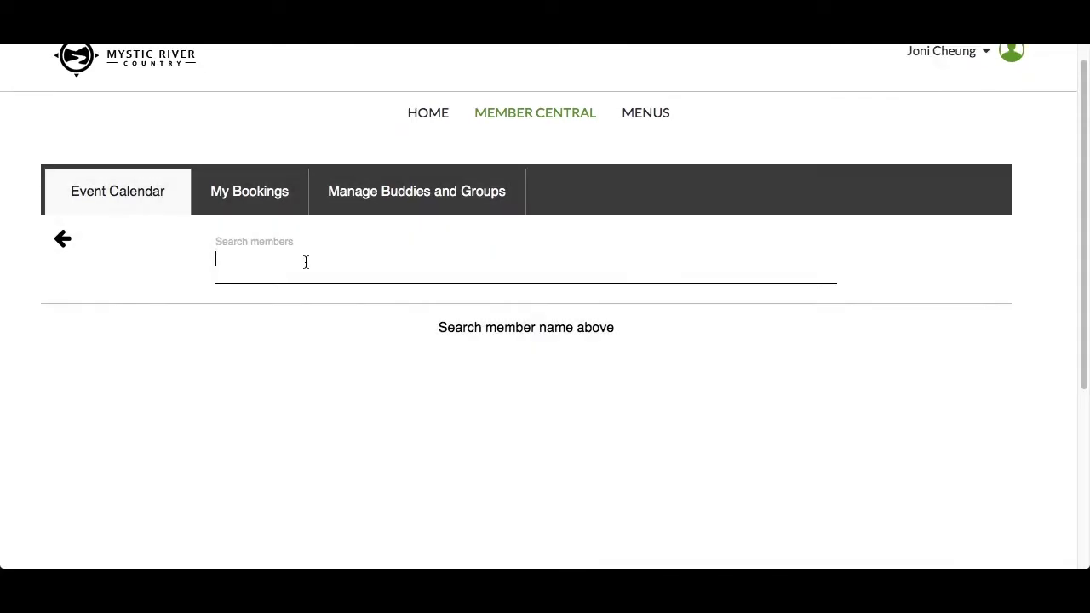
type("ann")
left_click(235, 345)
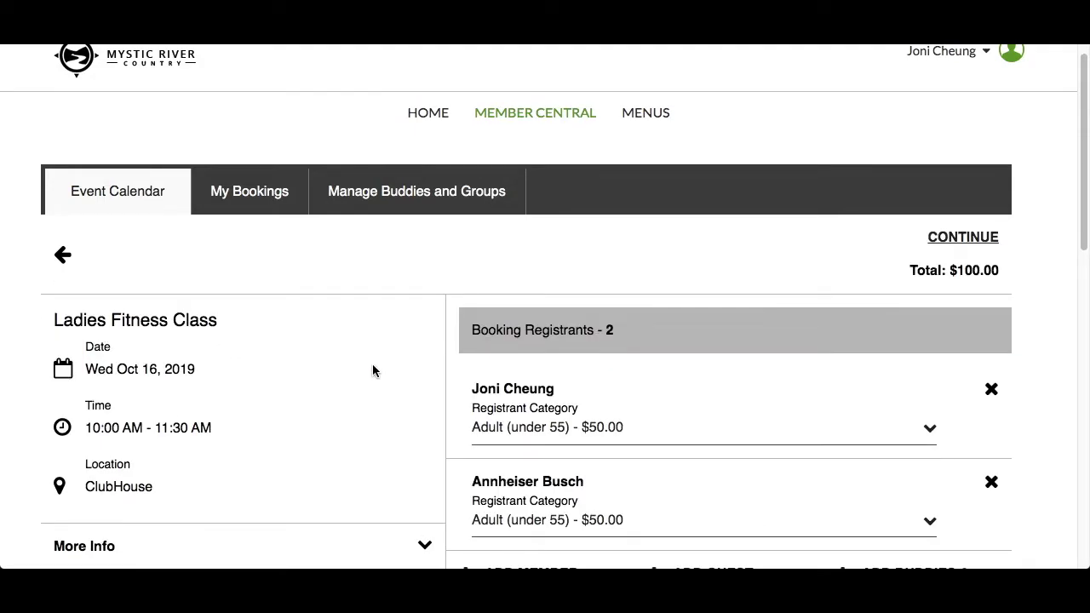
left_click(650, 523)
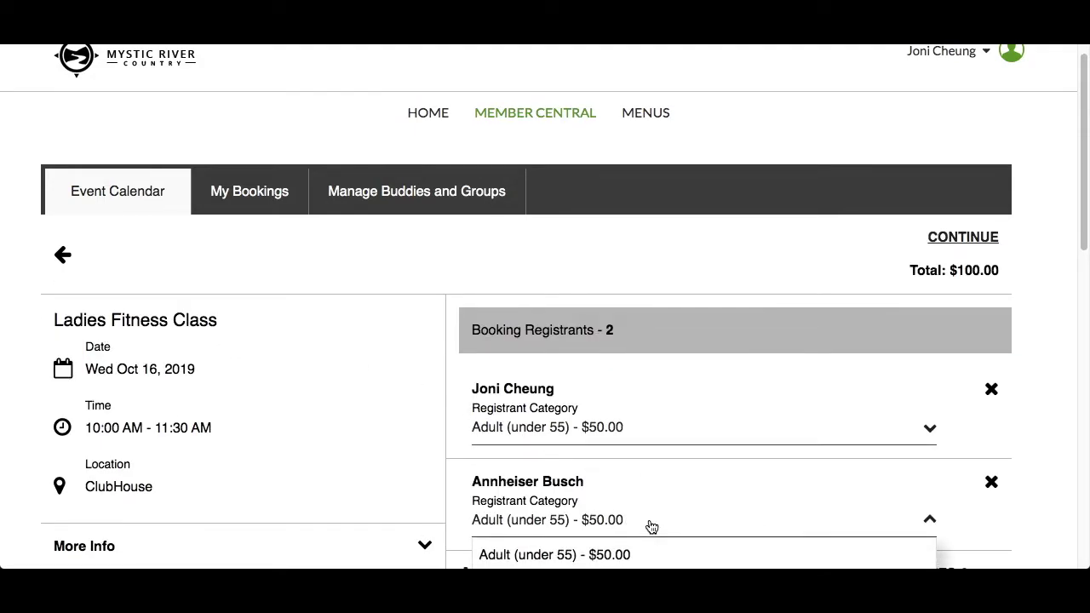
left_click(648, 544)
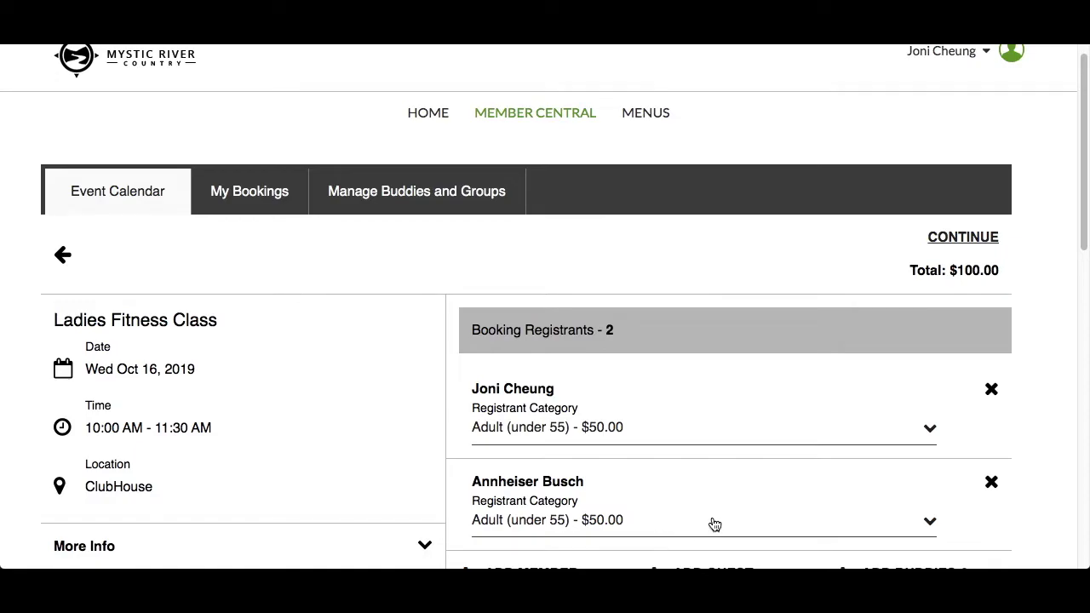
left_click(991, 482)
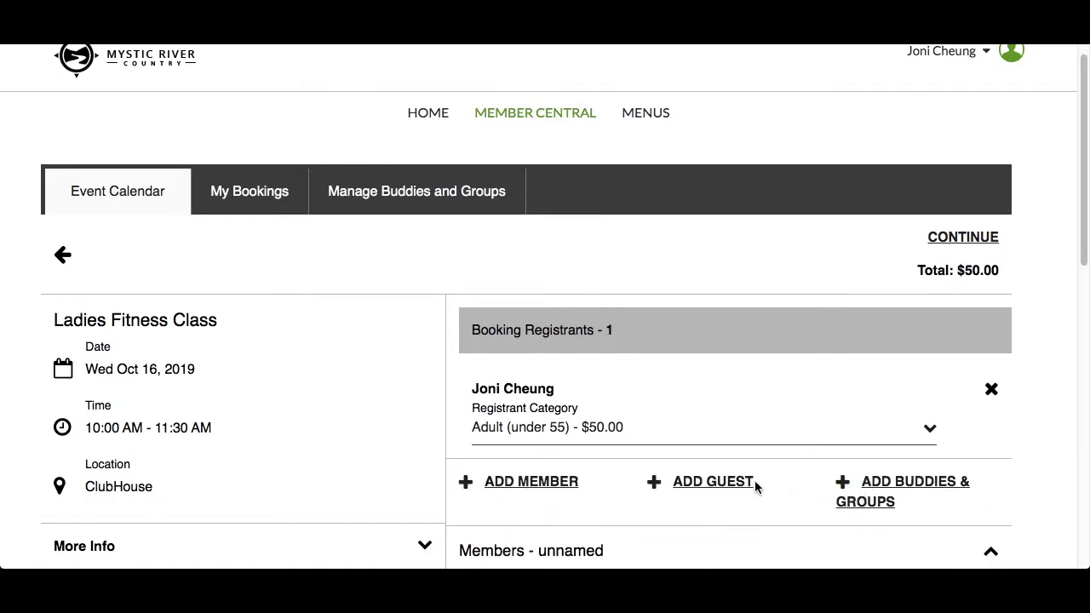
- Add a guest with first and last name as a second Adult (under 55) registrant at $60.00
left_click(722, 482)
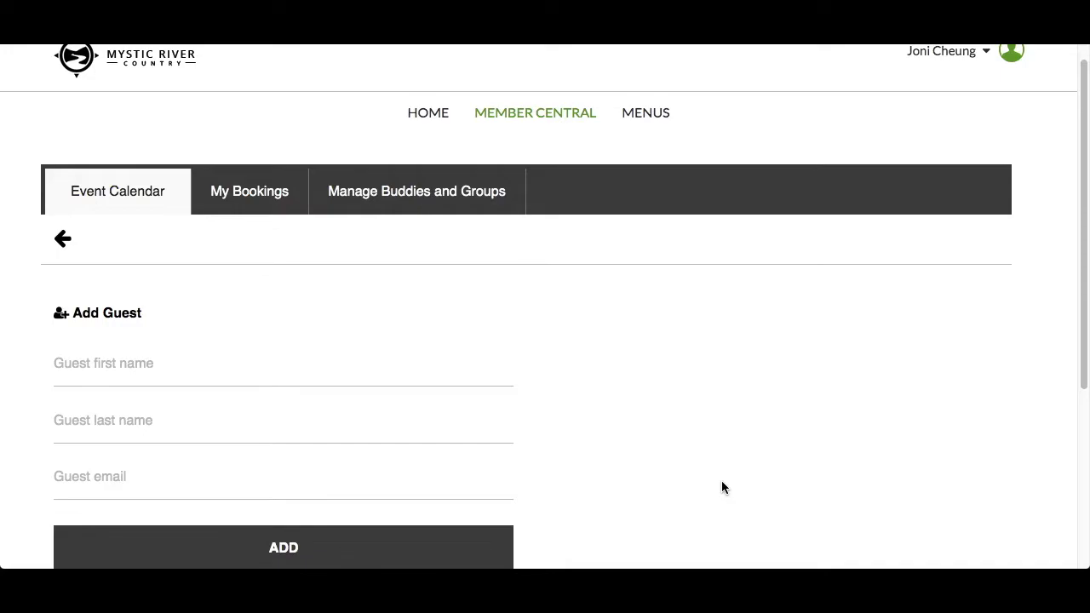
left_click(286, 378)
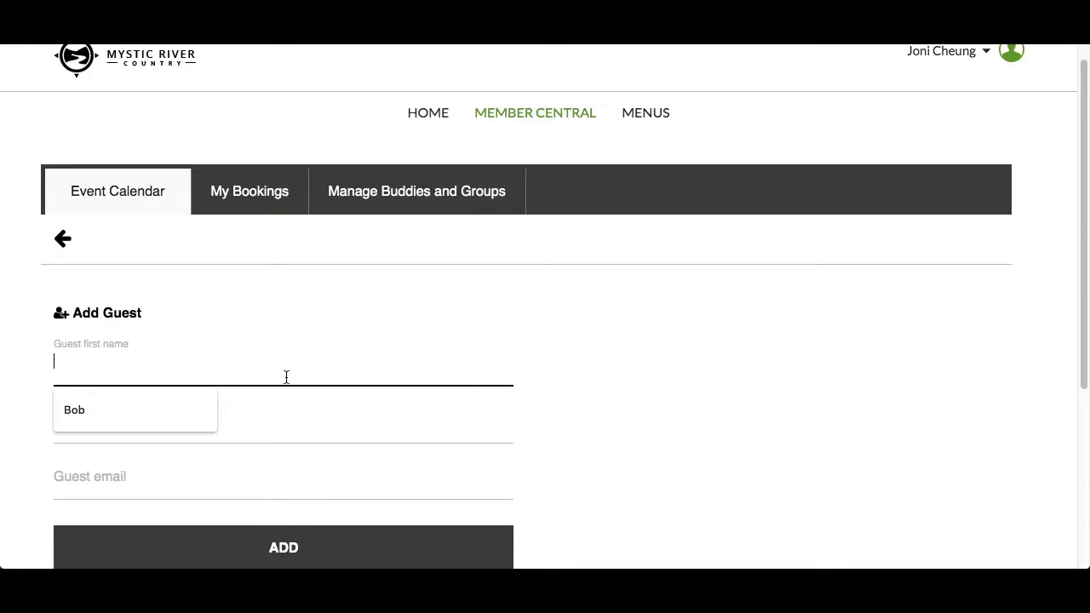
type("ann")
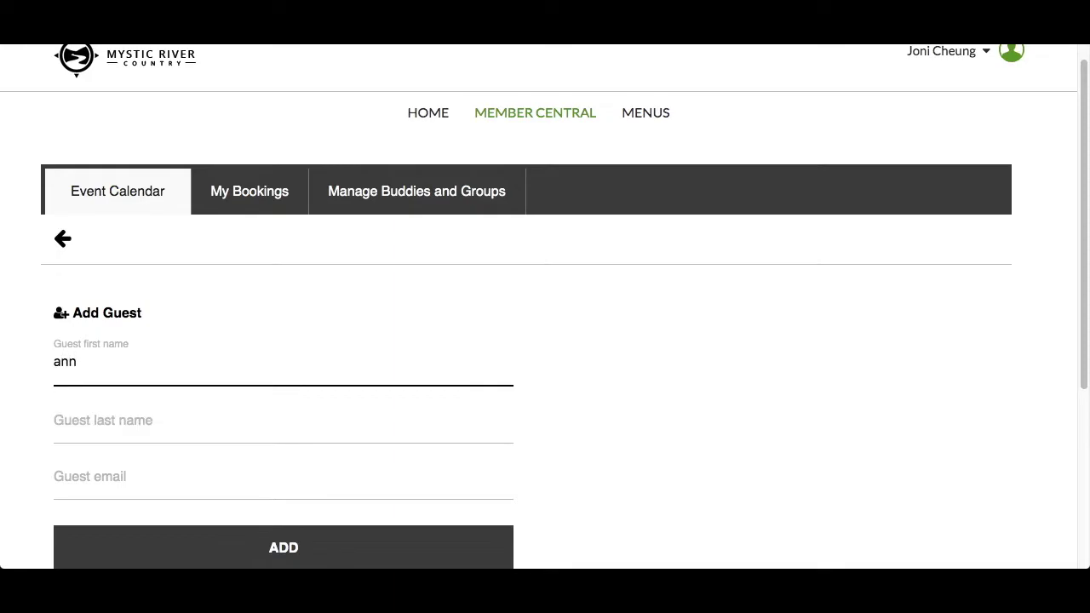
left_click(316, 547)
left_click(167, 431)
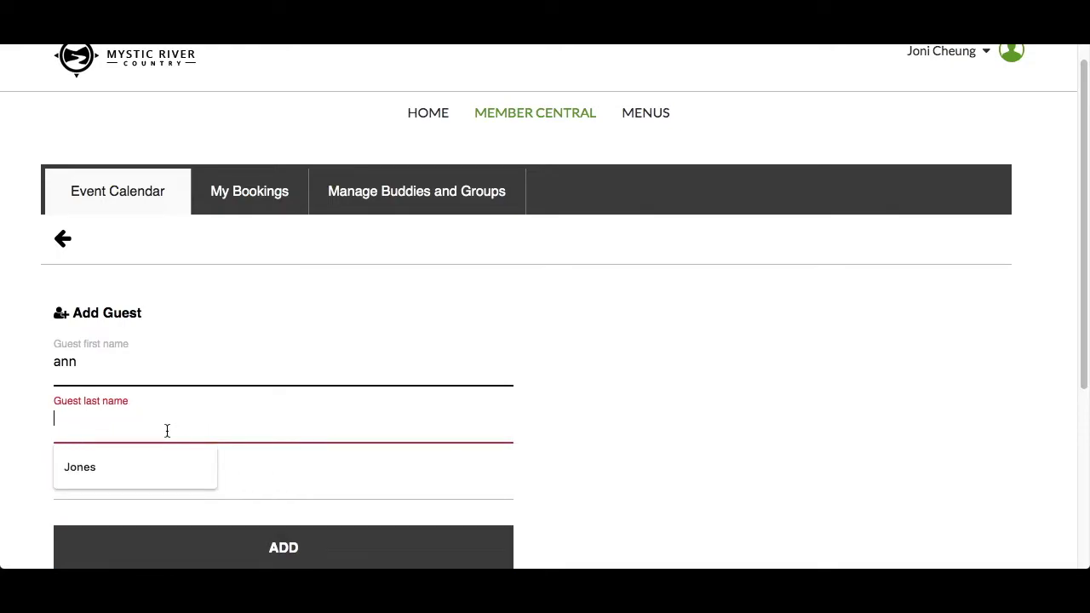
type("test")
left_click(150, 483)
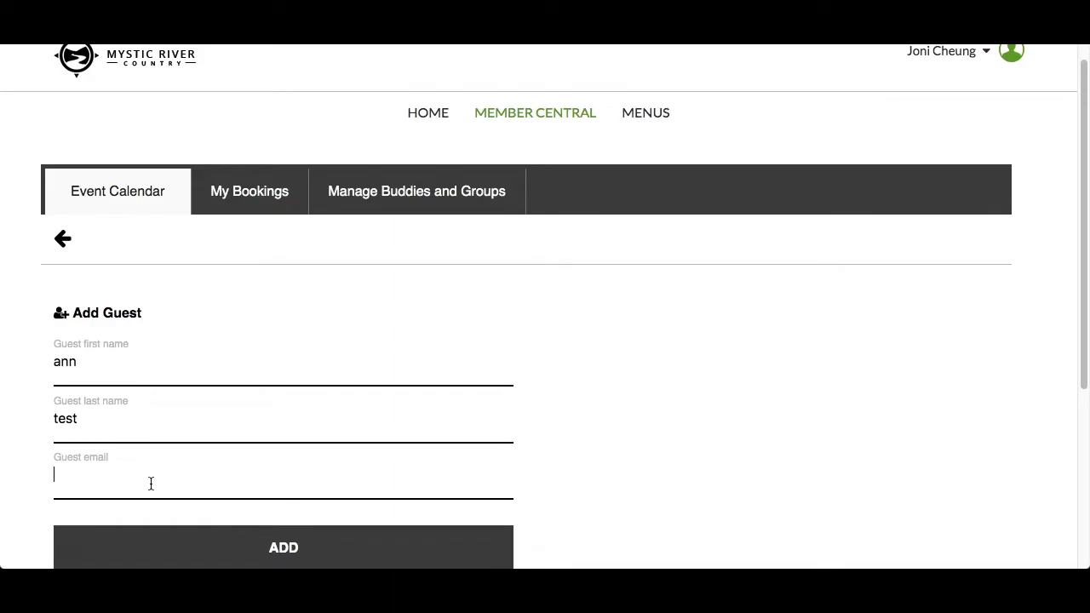
left_click(171, 545)
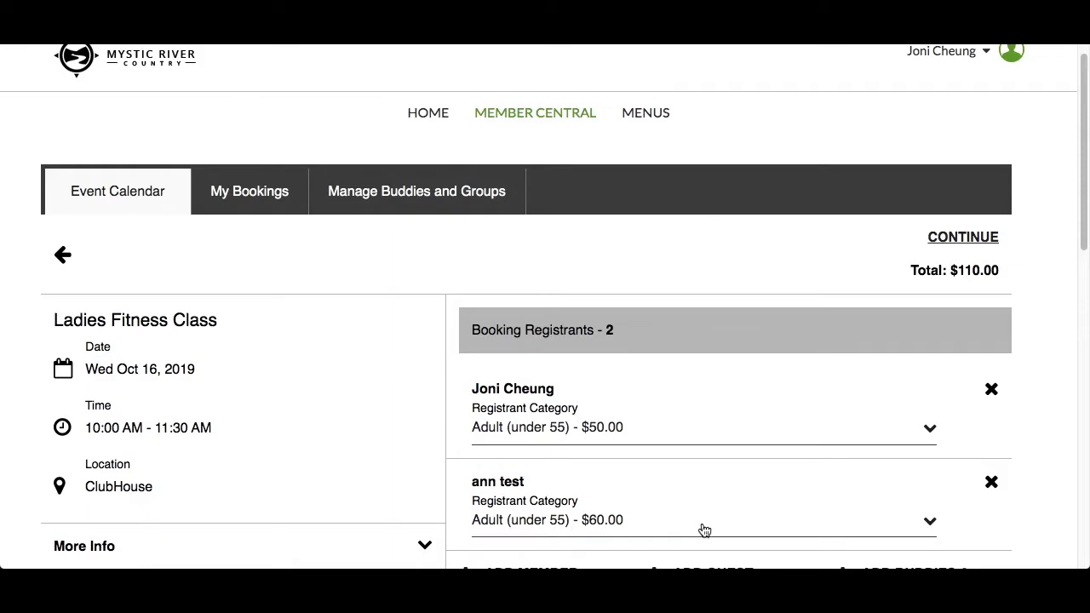
scroll(705, 531, "down", 1)
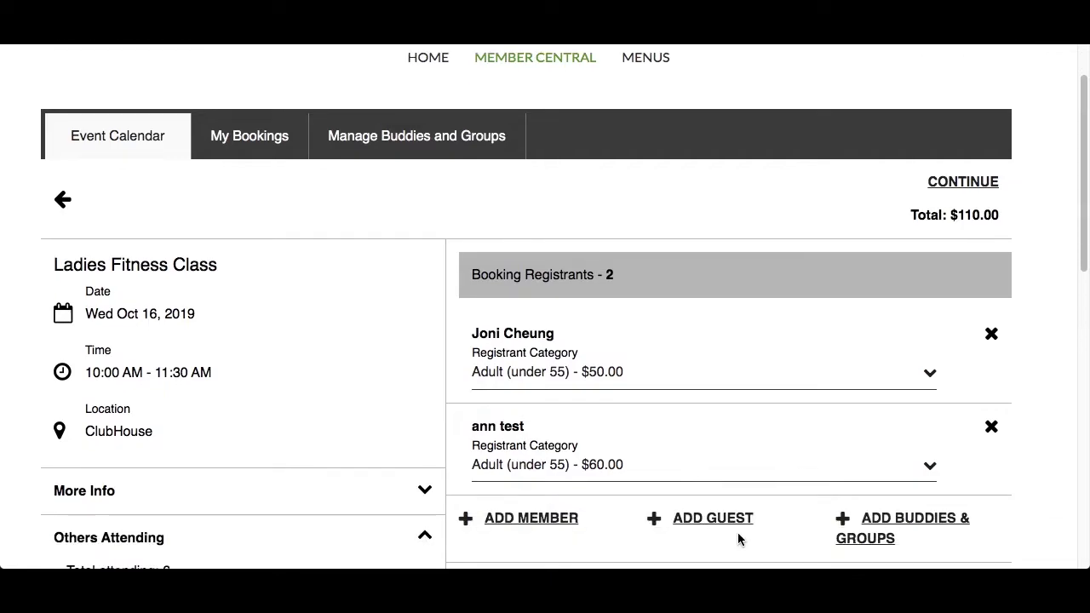
- Add a buddy from My Buddies as the third registrant, raising the total to $160.00
left_click(861, 545)
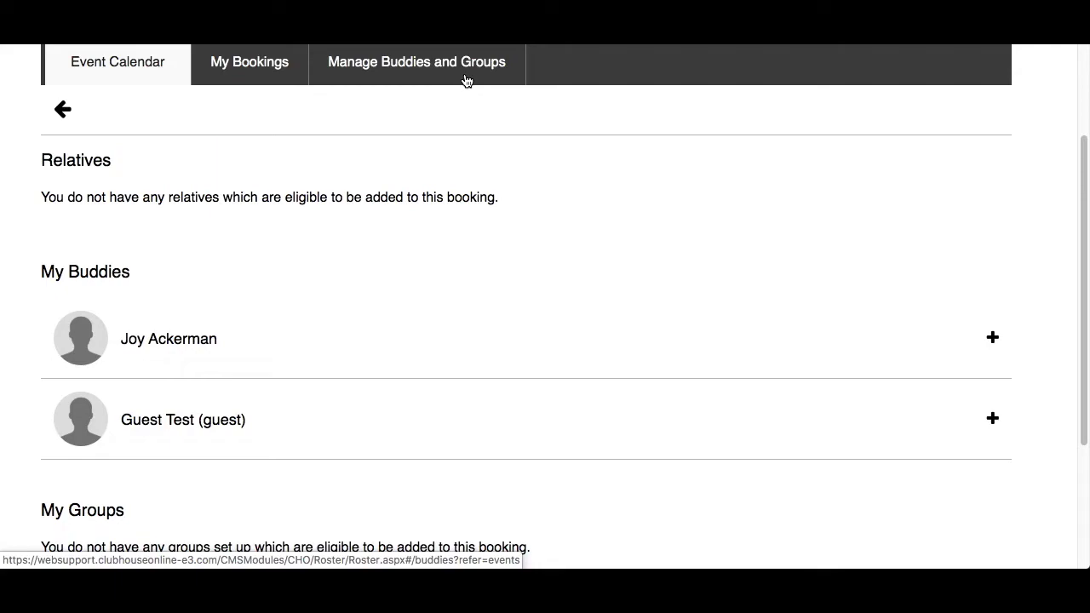
left_click(230, 341)
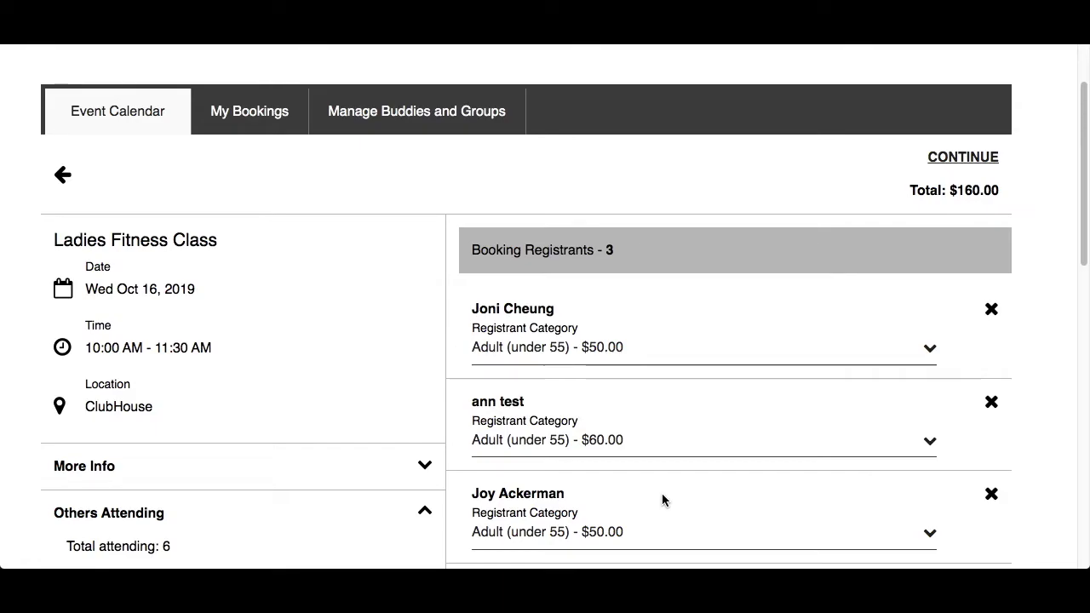
- Add one unnamed Adult (under 55) member and one unnamed Adult (under 55) guest
scroll(661, 493, "down", 4)
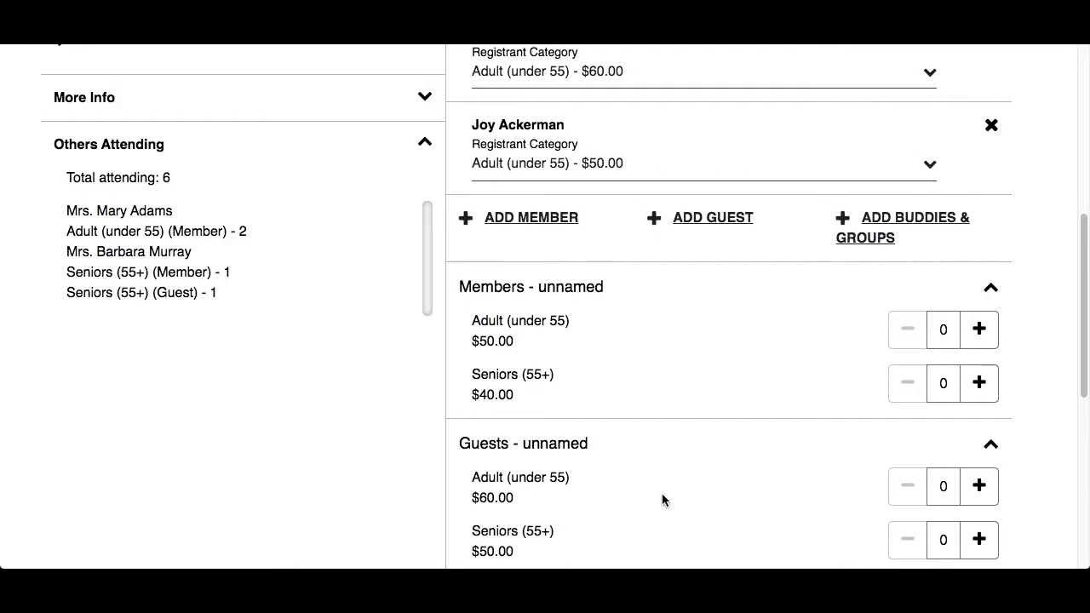
left_click(981, 332)
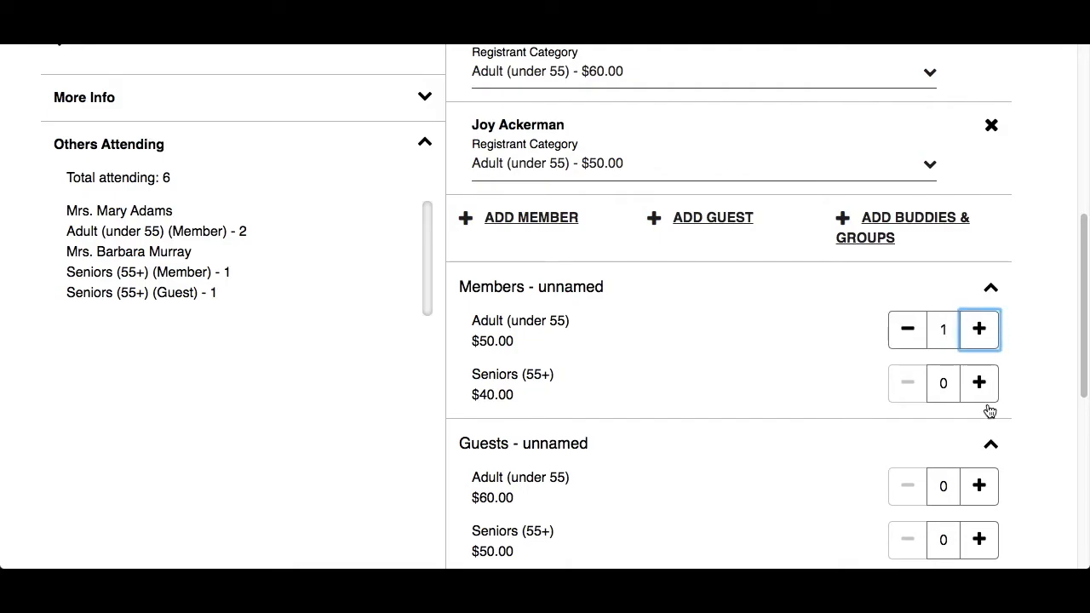
left_click(981, 486)
scroll(982, 487, "down", 5)
left_click(524, 468)
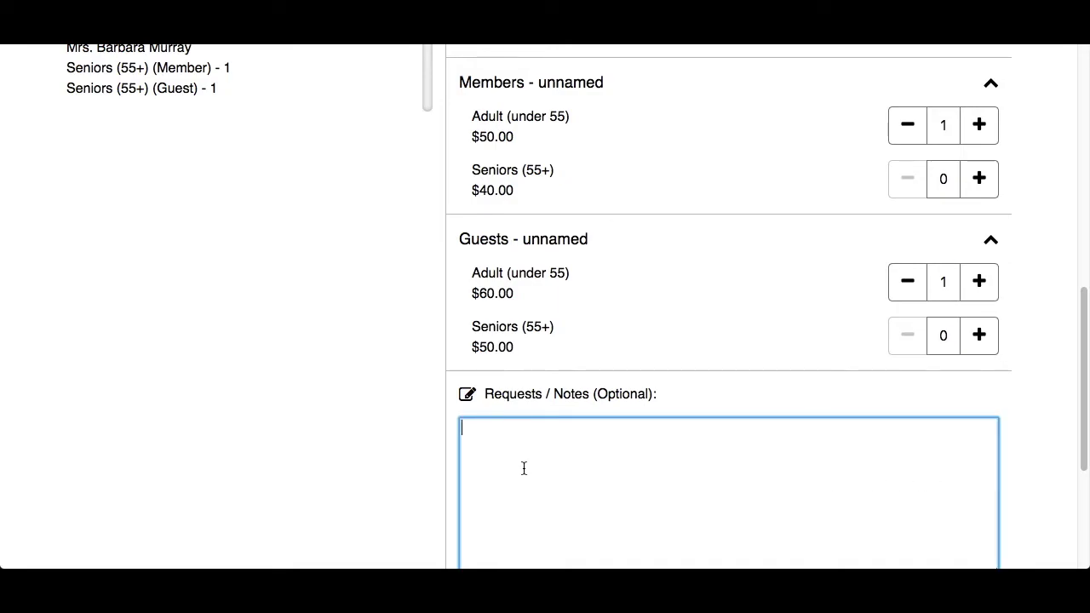
scroll(659, 381, "down", 3)
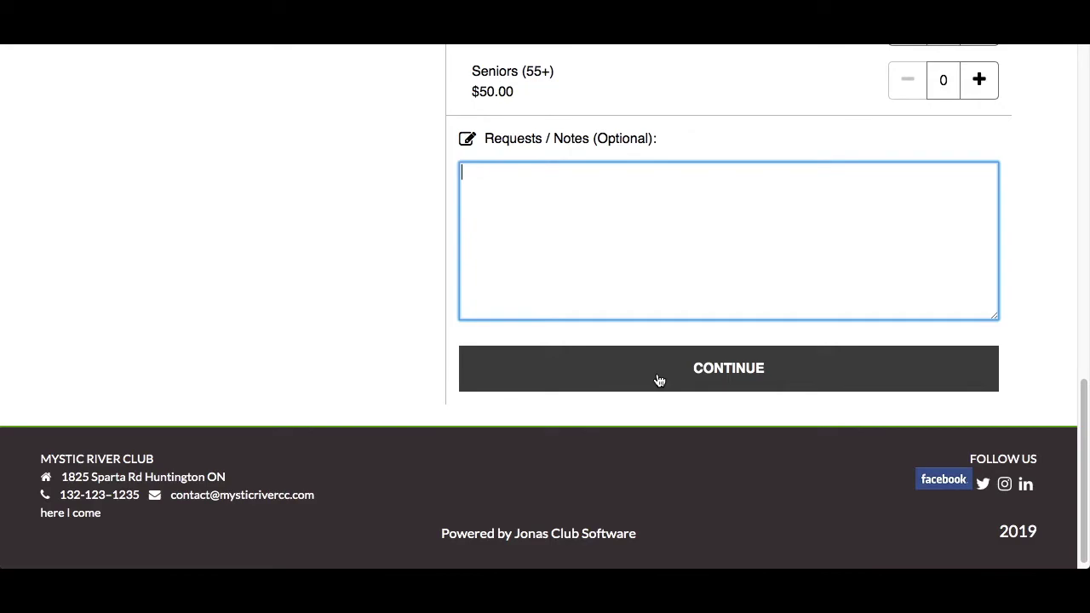
- Continue to Personal Preferences and review the Yes answers for five registrants totalling $270.00
left_click(659, 380)
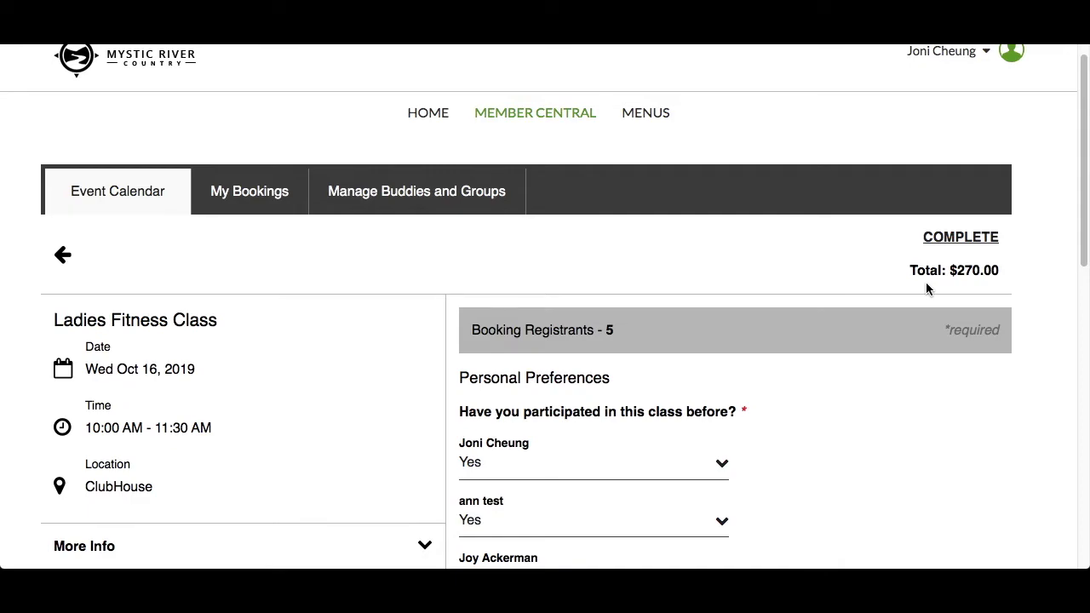
left_click_drag(1083, 207, 1083, 287)
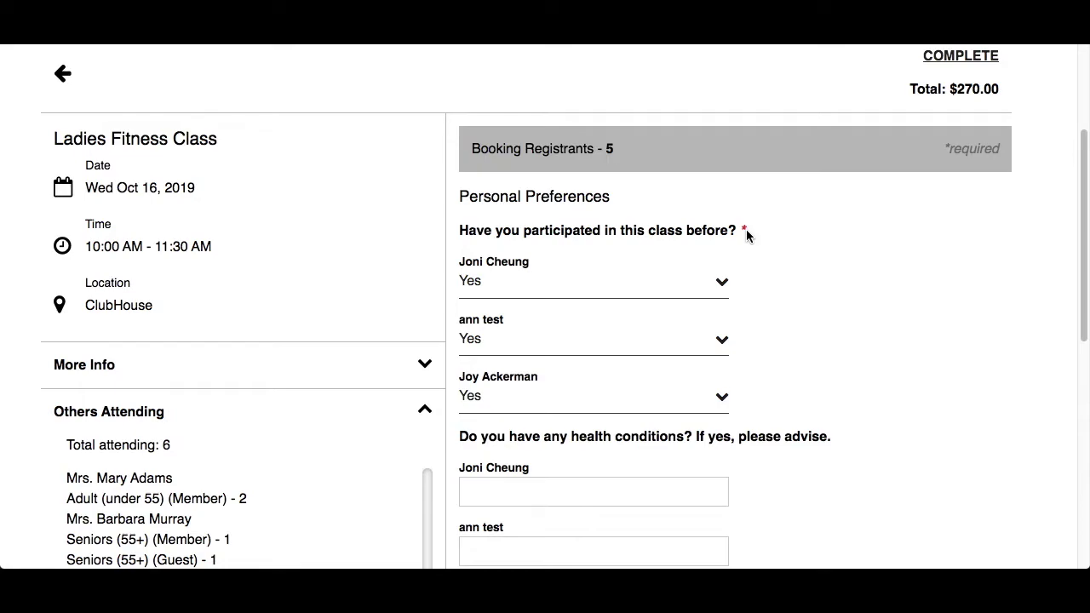
scroll(799, 344, "down", 7)
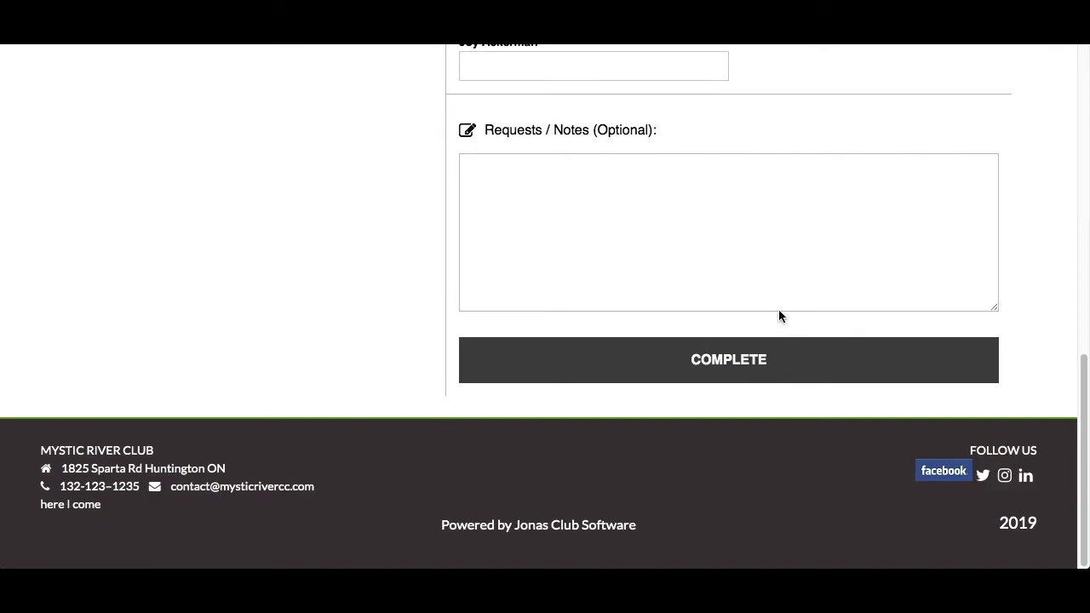
left_click(779, 287)
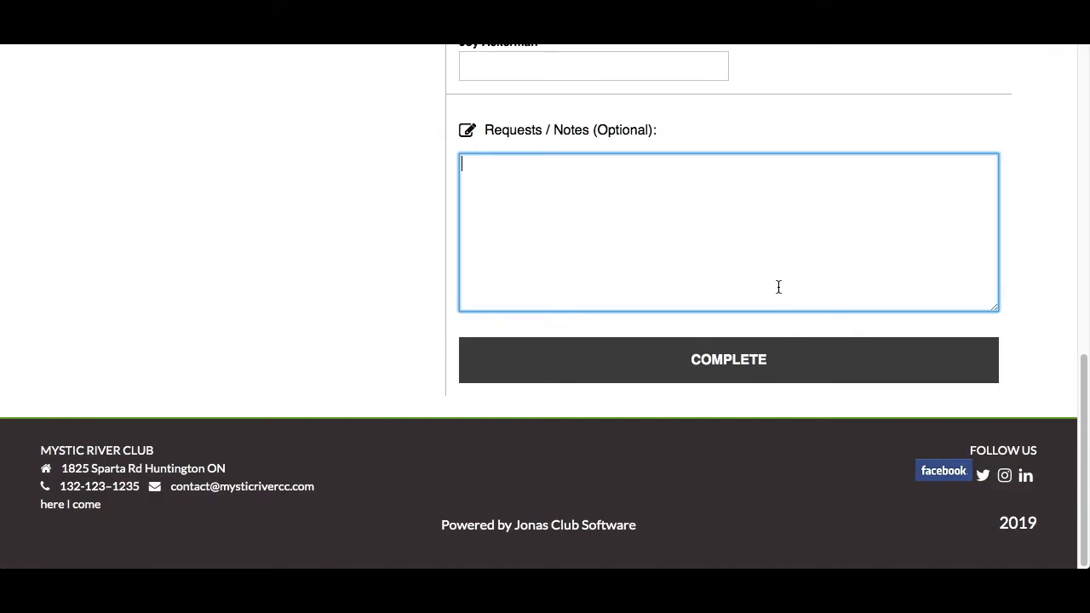
- Complete the booking and review the Booking Completed confirmation showing $270.00
left_click(778, 359)
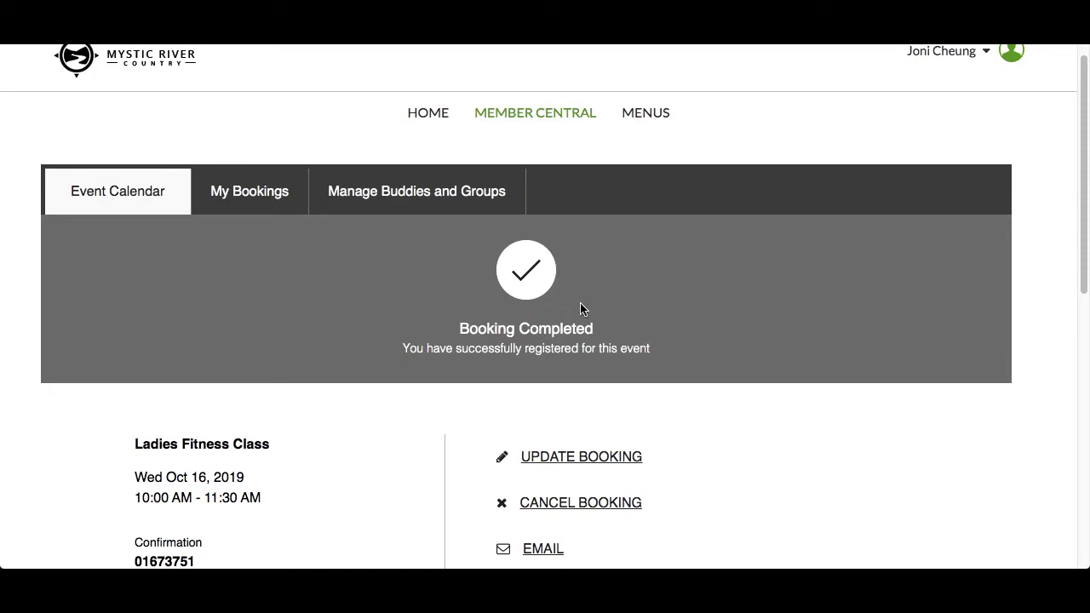
scroll(582, 308, "down", 5)
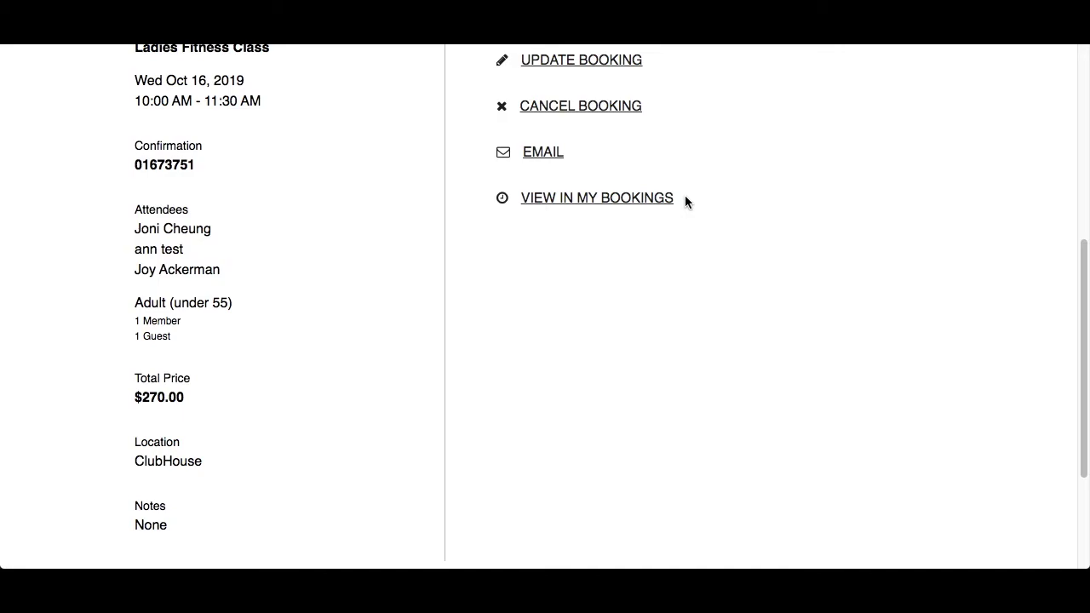
scroll(684, 195, "up", 10)
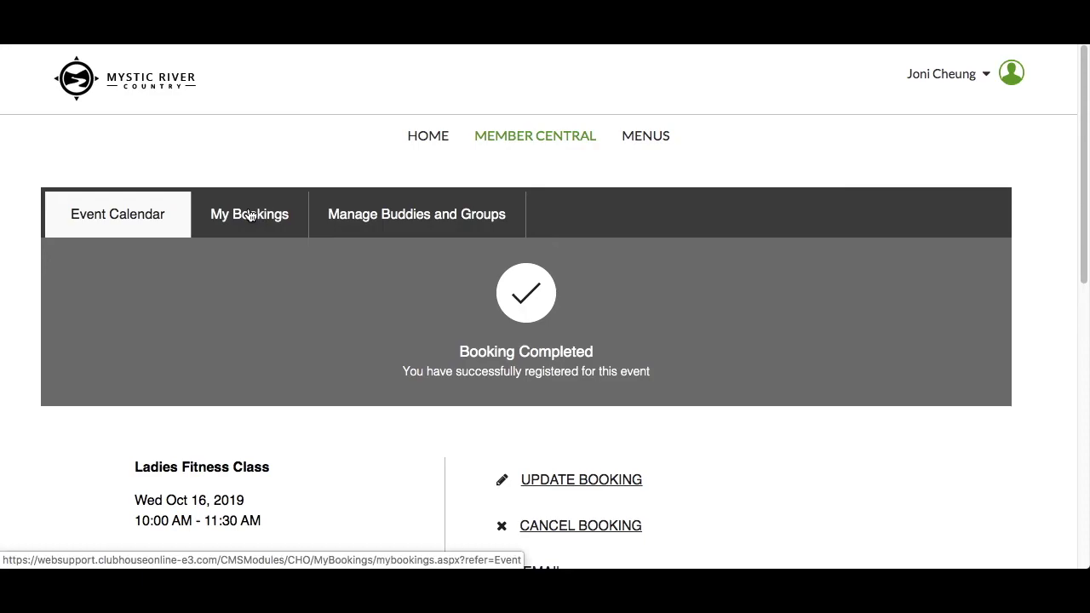
- Check on the calendar that the Oct 16 Ladies Fitness Class shows as registered
left_click(127, 214)
scroll(662, 320, "down", 5)
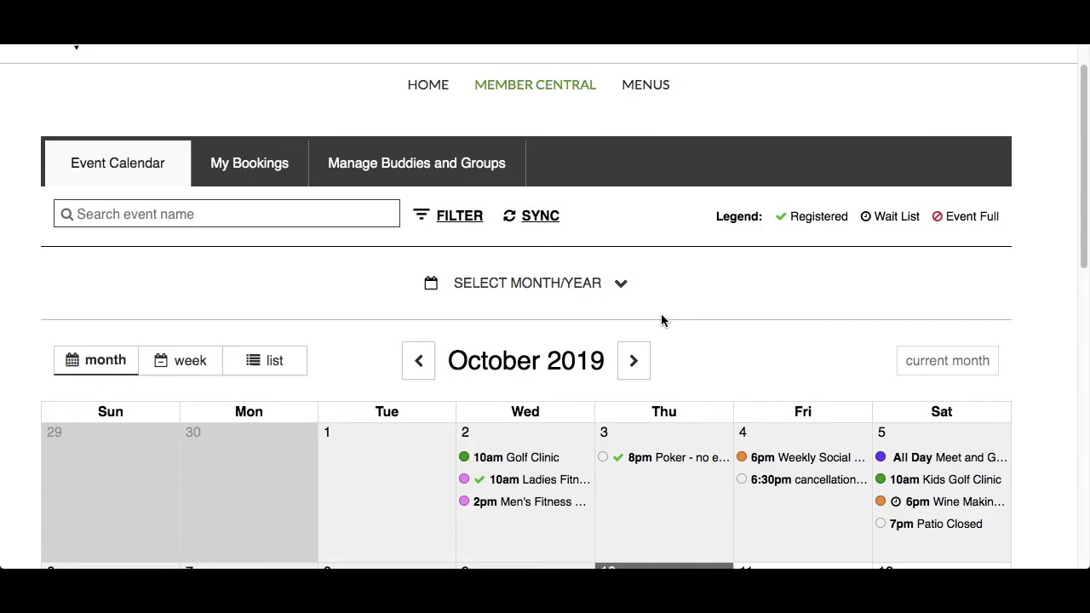
scroll(663, 320, "down", 2)
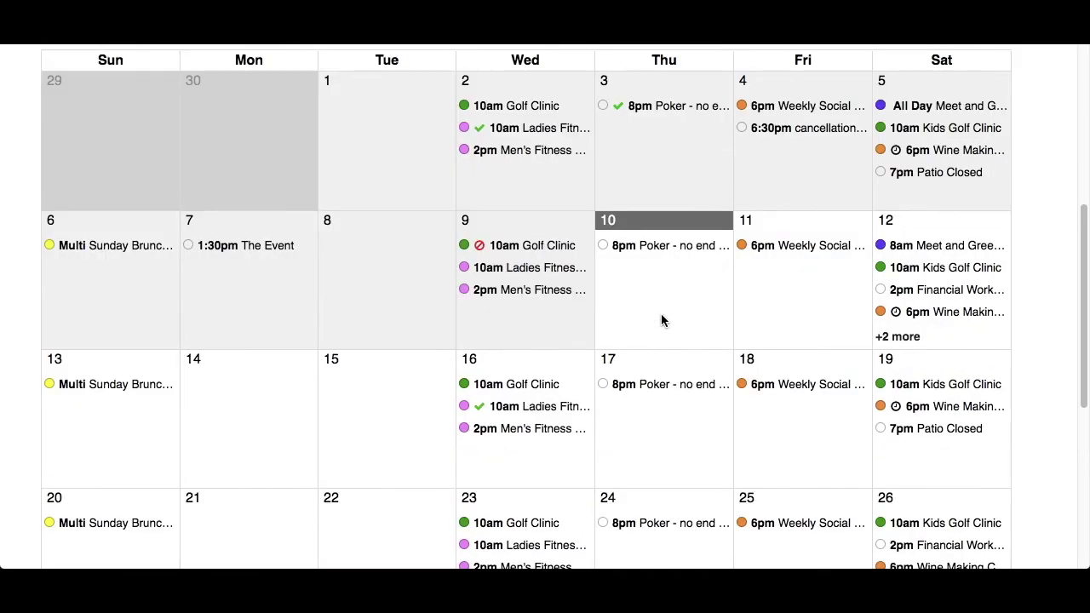
left_click(514, 410)
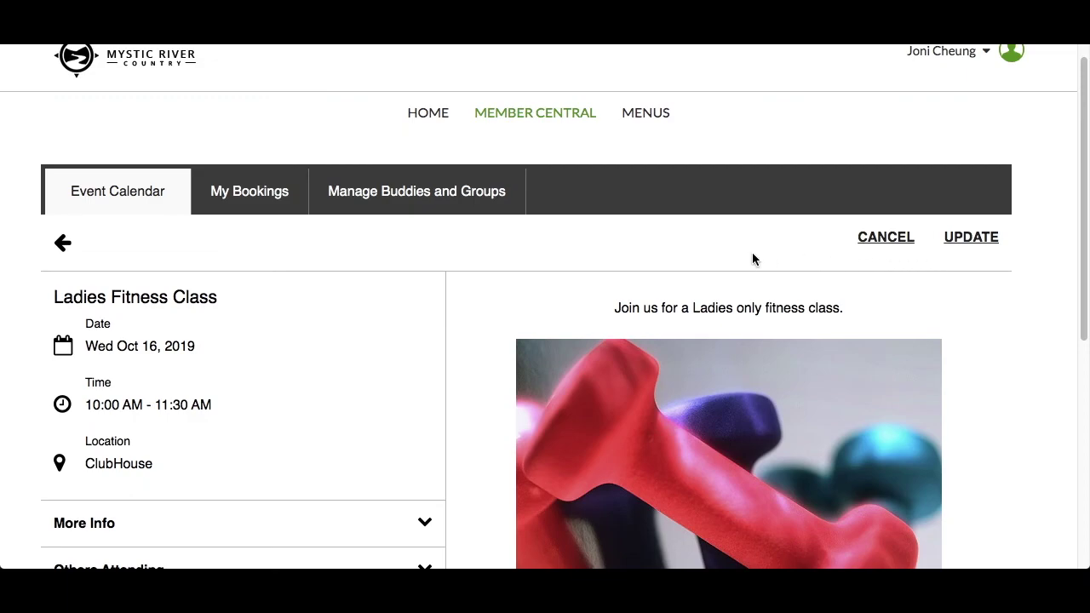
- Open the Oct 12 Wine Making Class wait-list event from the calendar
left_click(129, 207)
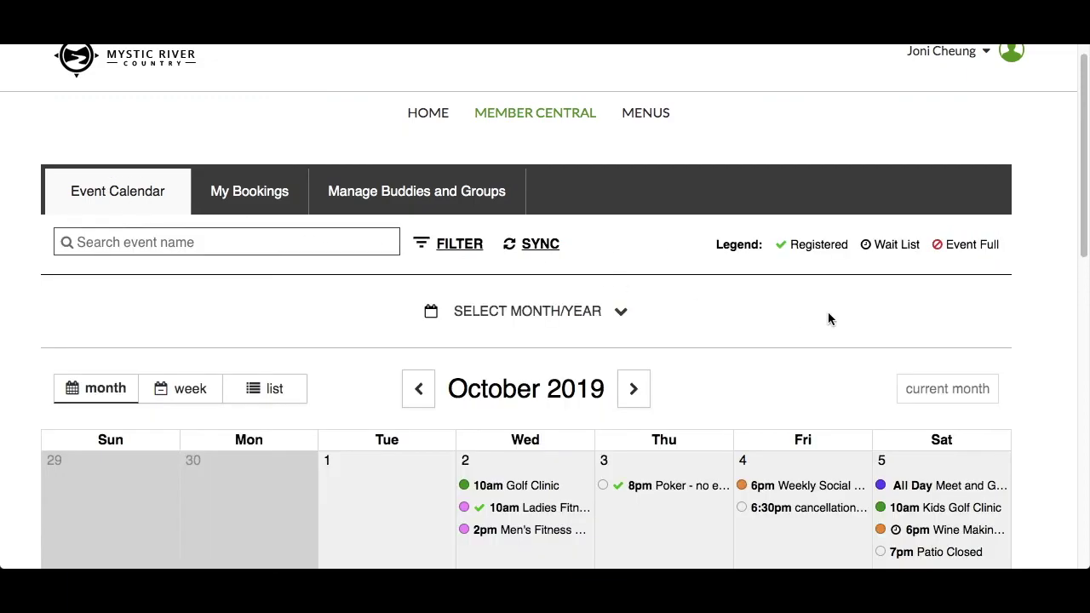
scroll(968, 343, "down", 3)
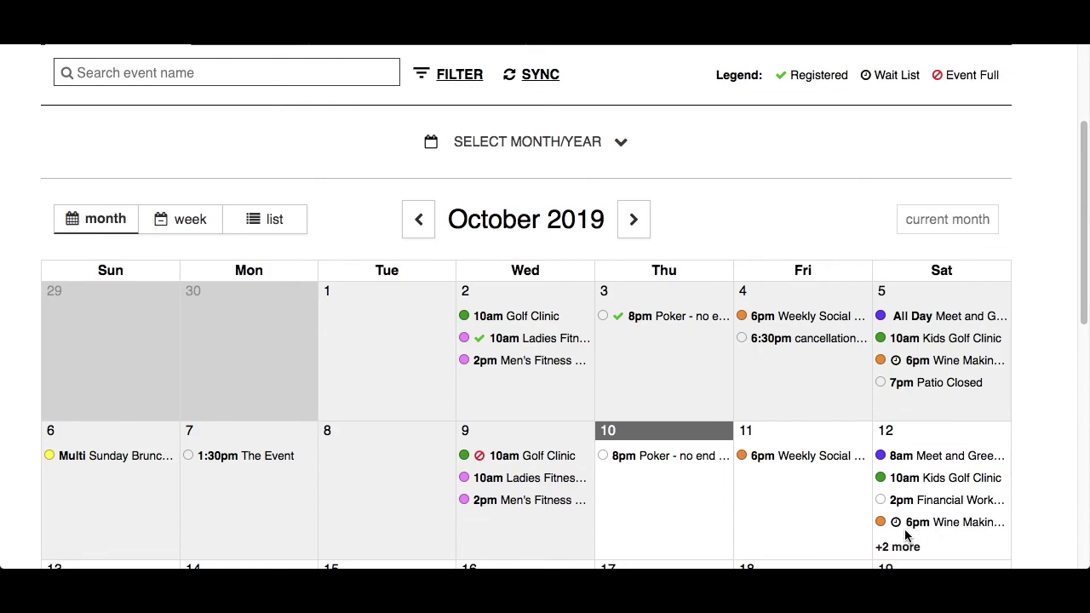
left_click(954, 523)
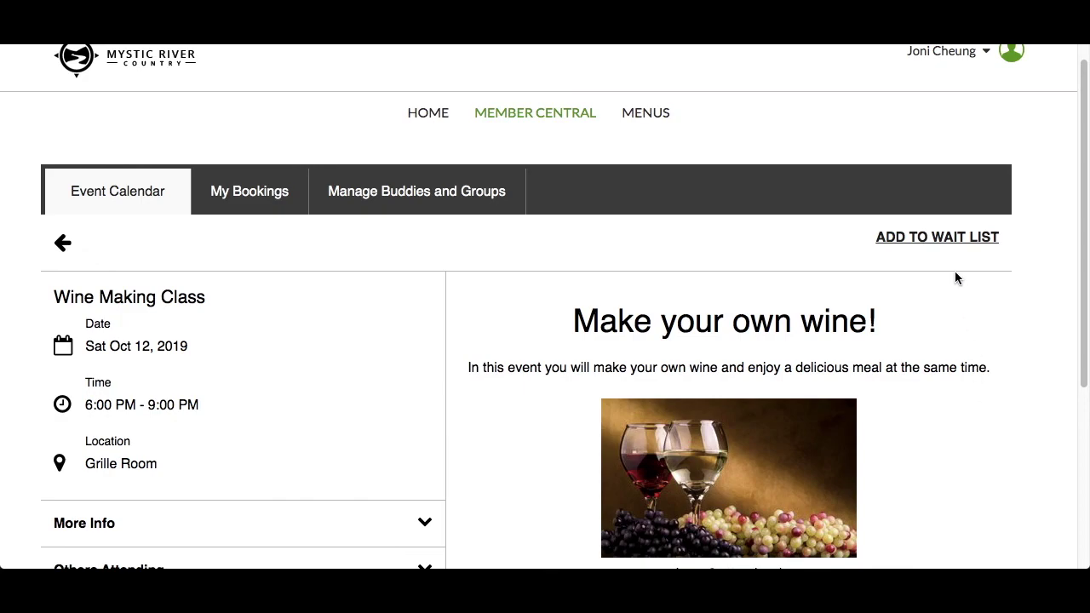